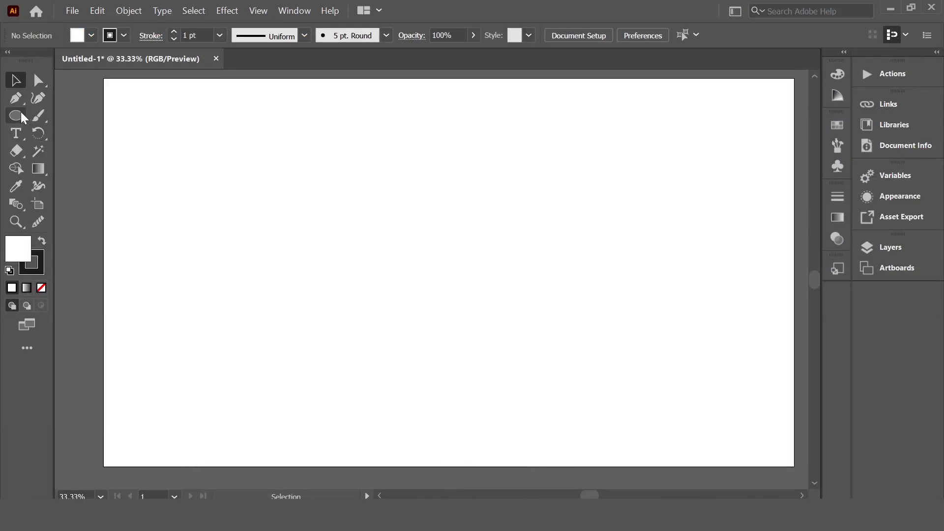
# - Draw a large circle on the artboard, then duplicate it in place and scale the copy down concentrically
pyautogui.moveTo(403, 254); pyautogui.dragTo(476, 357)
pyautogui.click(100, 11)
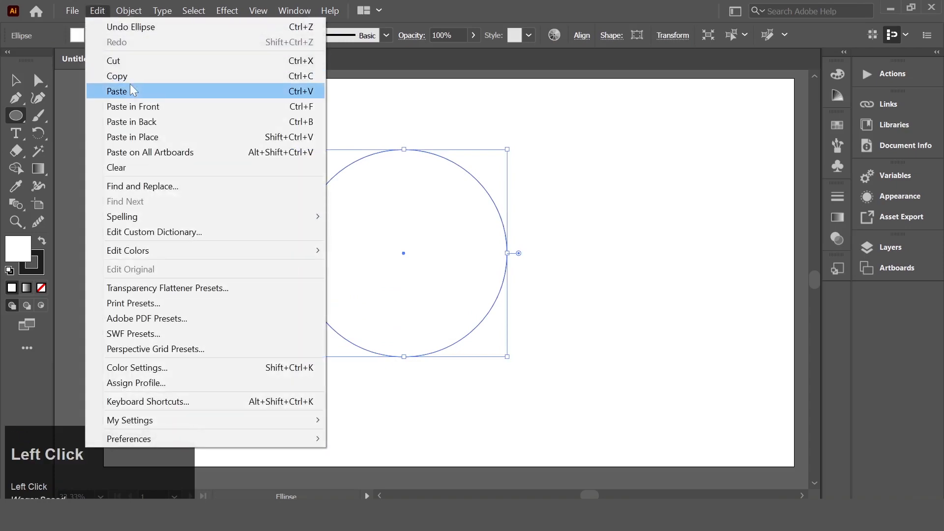
pyautogui.click(128, 77)
pyautogui.click(98, 11)
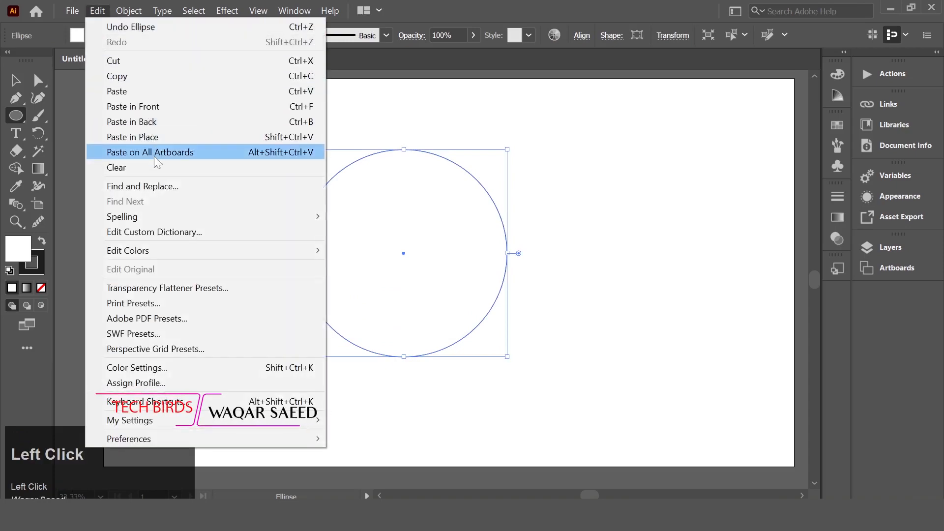
pyautogui.click(147, 137)
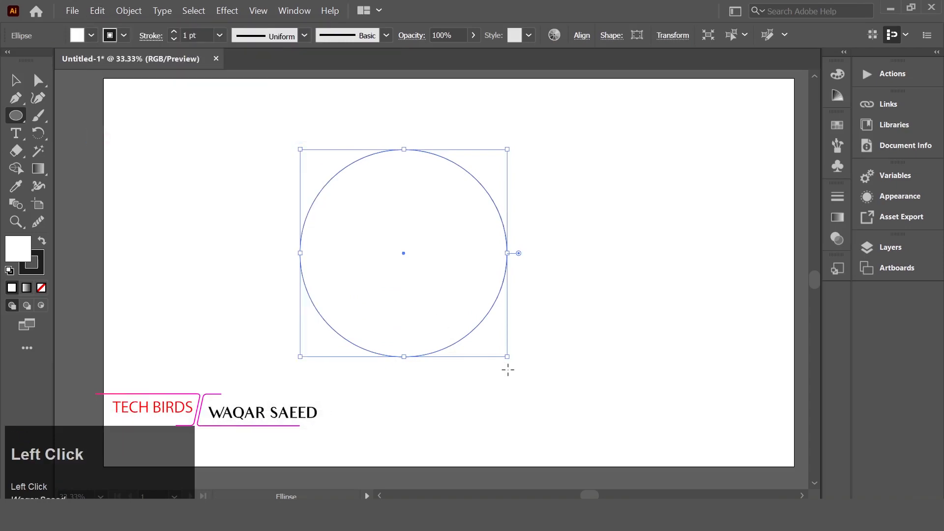
pyautogui.moveTo(507, 357); pyautogui.dragTo(481, 327)
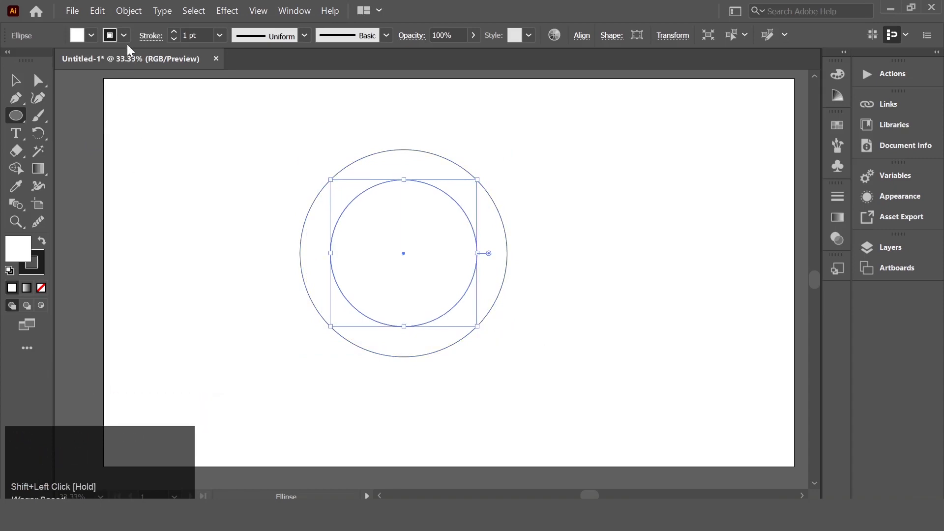
# - Duplicate the inner circle in place and scale the copy about its centre to 190 pt wide and high
pyautogui.click(98, 11)
pyautogui.click(117, 76)
pyautogui.click(97, 14)
pyautogui.click(134, 136)
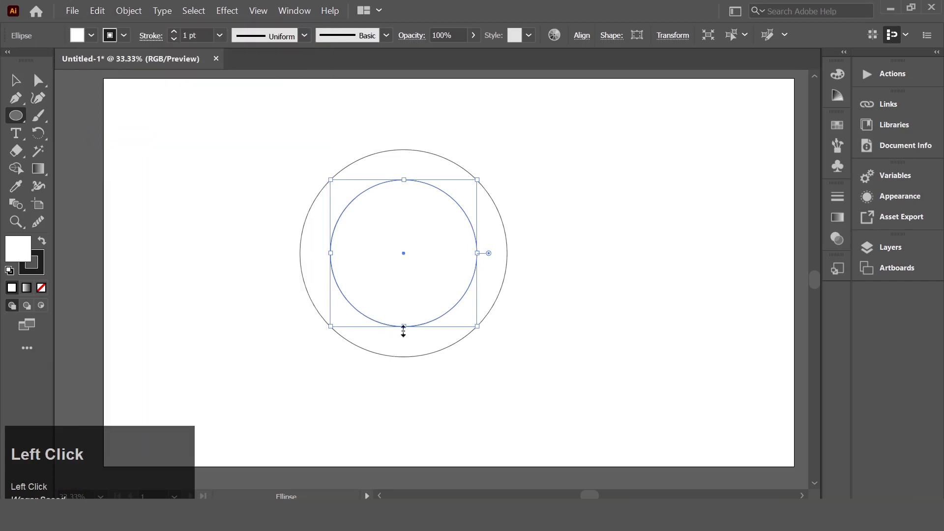
pyautogui.moveTo(478, 326); pyautogui.dragTo(449, 289)
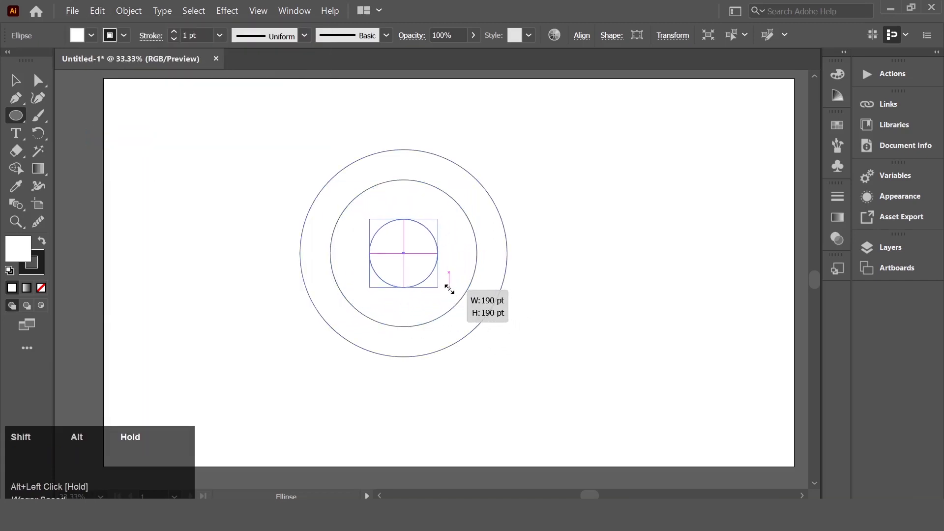
pyautogui.moveTo(449, 289); pyautogui.dragTo(450, 289)
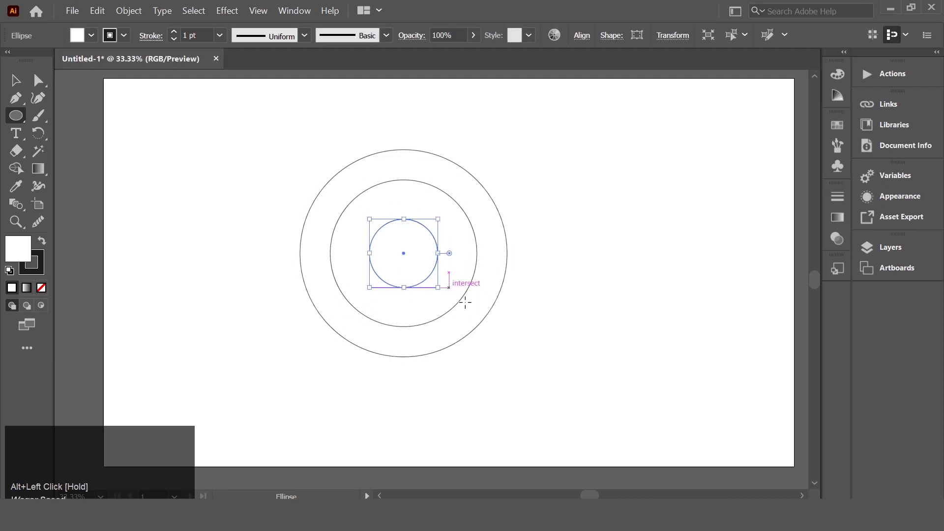
pyautogui.click(15, 80)
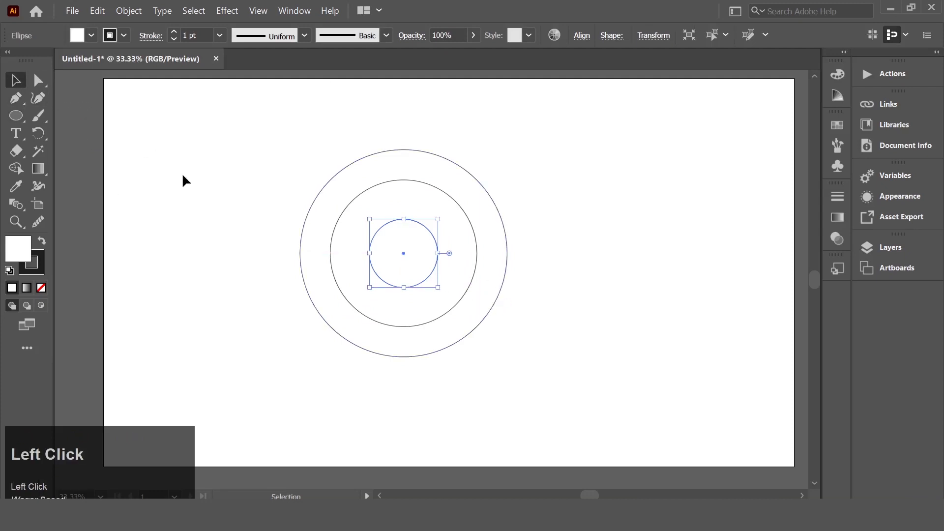
pyautogui.click(260, 240)
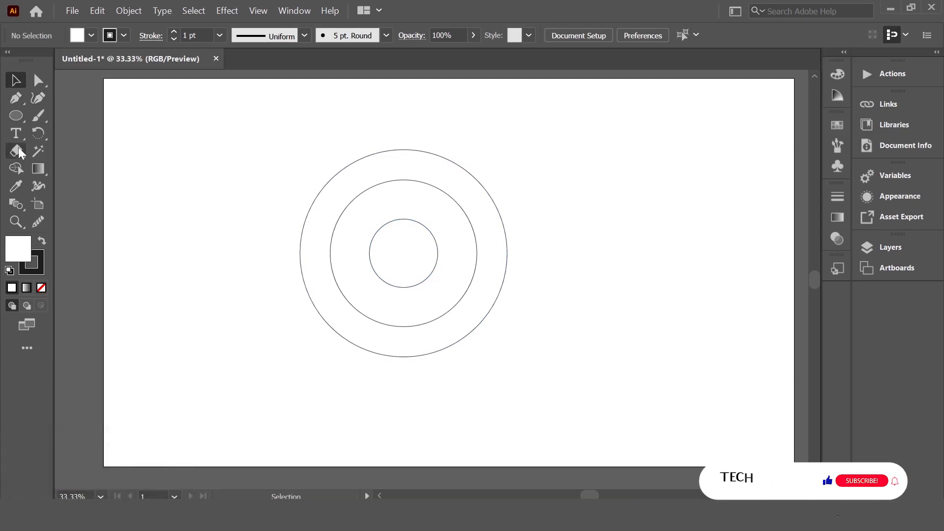
# - Draw a long thin rectangle from the circles' centre leftward past the outer circle
pyautogui.click(15, 116)
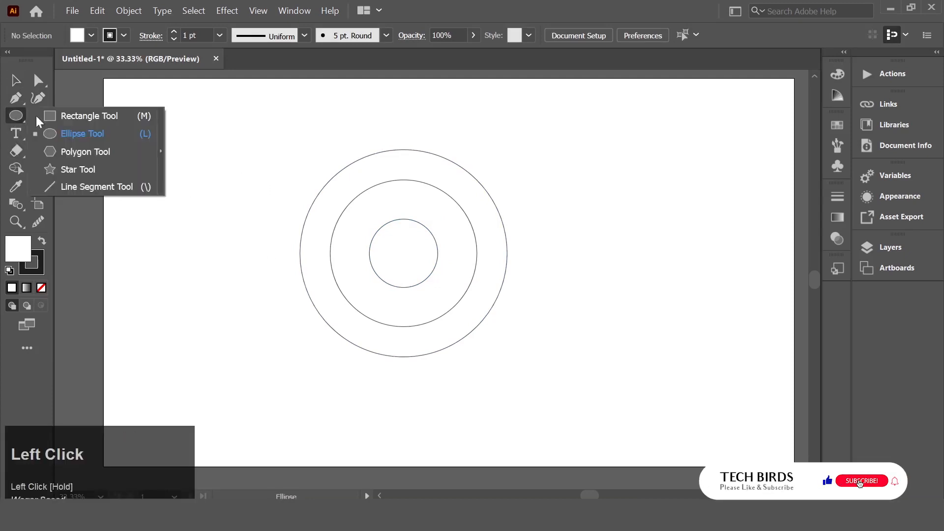
pyautogui.click(71, 118)
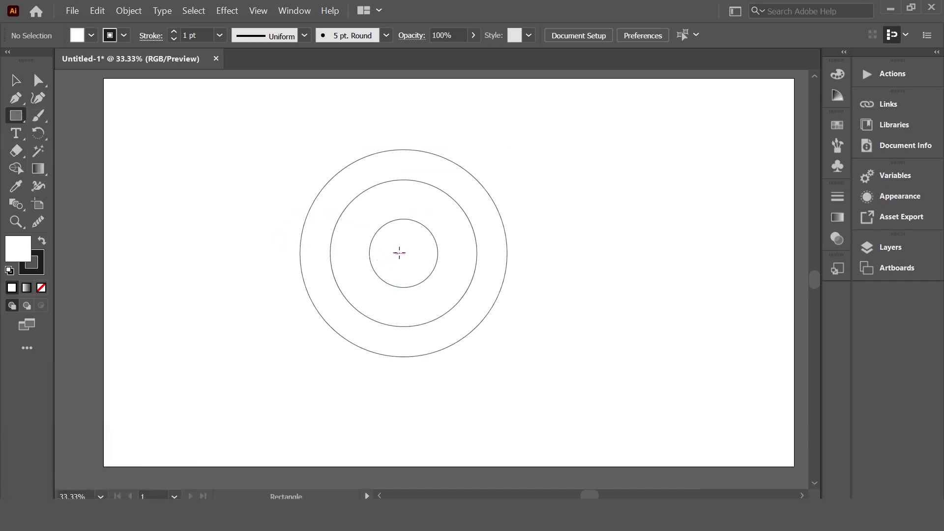
pyautogui.moveTo(403, 253); pyautogui.dragTo(257, 236)
pyautogui.scroll(3, 256, 250)
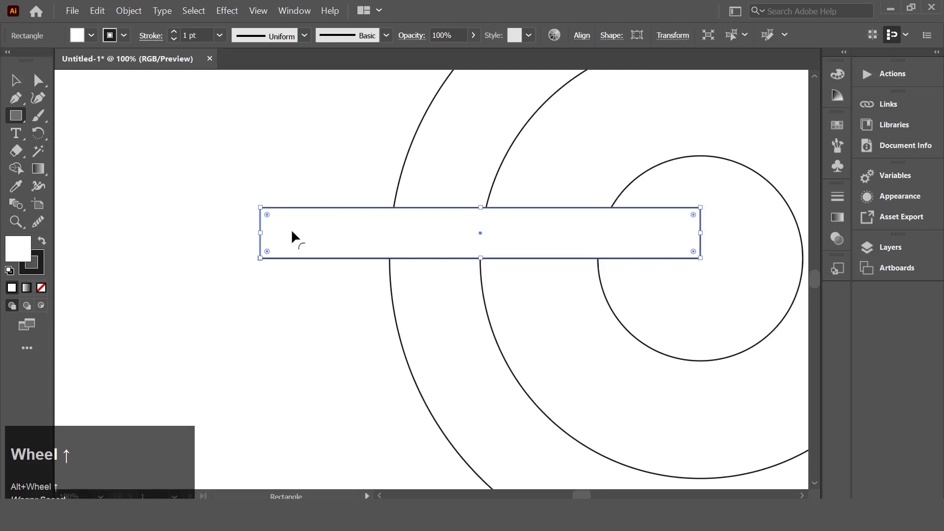
# - Copy the rectangle straight down three times with a small, equal gap to form a stack of four bars
pyautogui.click(15, 80)
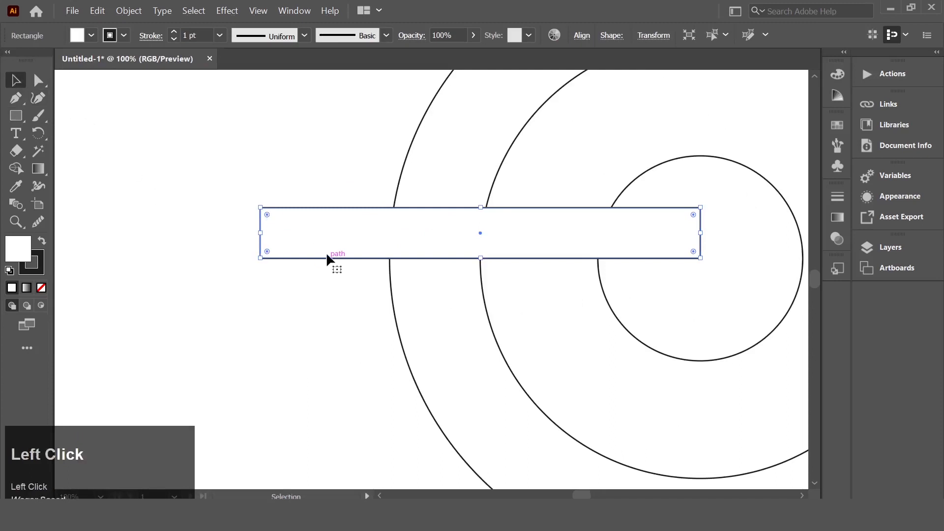
pyautogui.moveTo(322, 240); pyautogui.dragTo(327, 301)
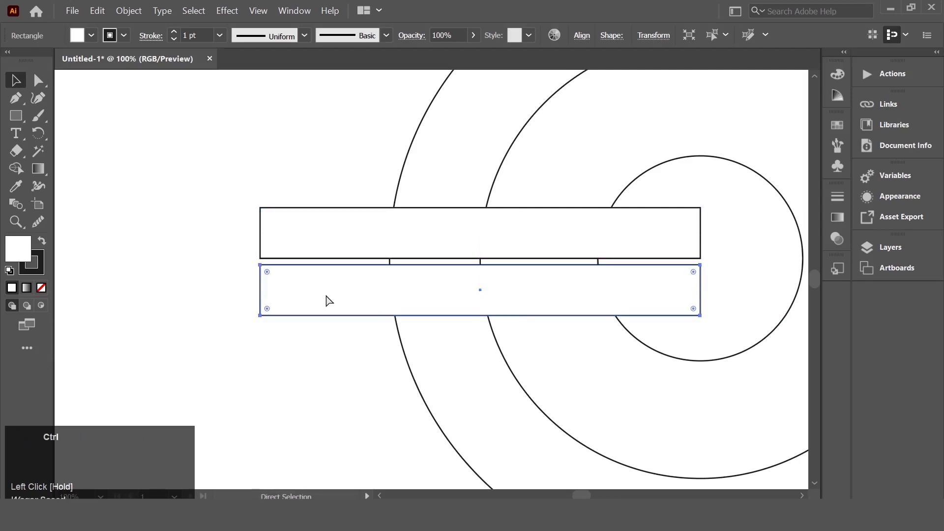
pyautogui.hotkey('ctrl', 'd')
pyautogui.hotkey('ctrl', 'd')
pyautogui.scroll(-2, 324, 293)
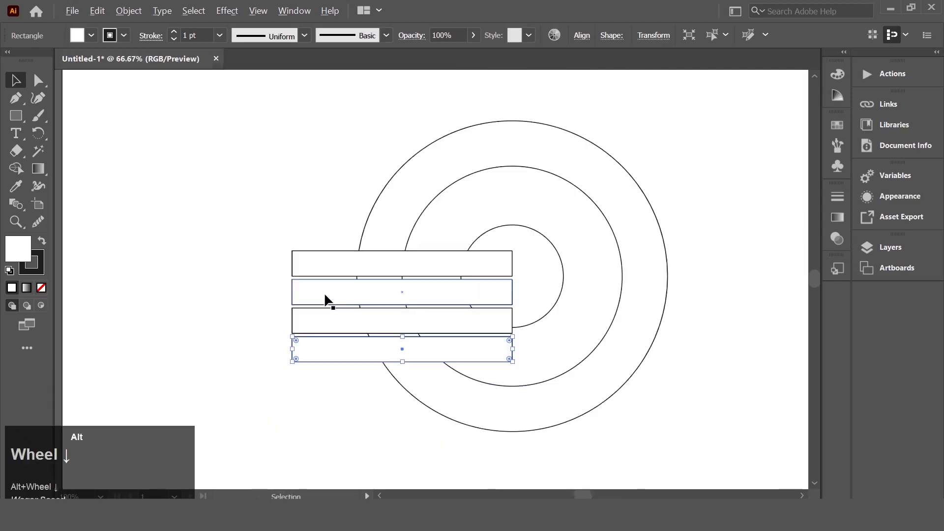
# - Centre the stack of four bars vertically on the circles, and shift the second bar right and the third bar left
pyautogui.click(264, 241)
pyautogui.moveTo(271, 222); pyautogui.dragTo(336, 343)
pyautogui.moveTo(322, 290); pyautogui.dragTo(319, 261)
pyautogui.click(277, 368)
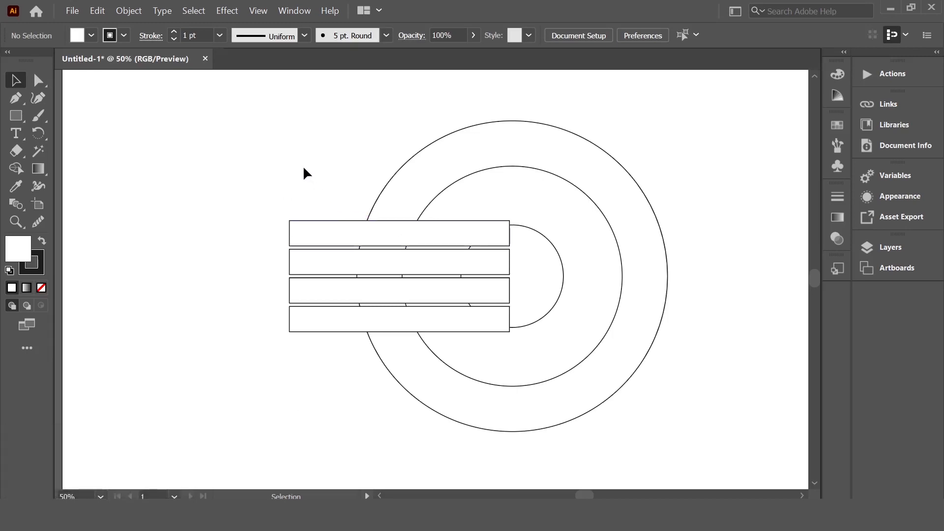
pyautogui.click(303, 264)
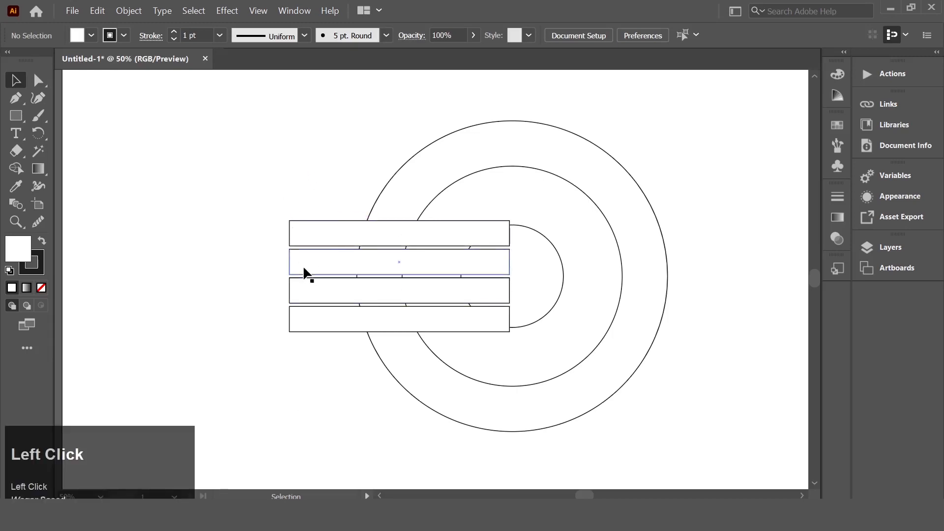
pyautogui.moveTo(313, 267); pyautogui.dragTo(306, 297)
# - Select all circles and bars for the Shape Builder, swap their fill and stroke, and set the fill colour to 13CEC9
pyautogui.moveTo(220, 164); pyautogui.dragTo(674, 411)
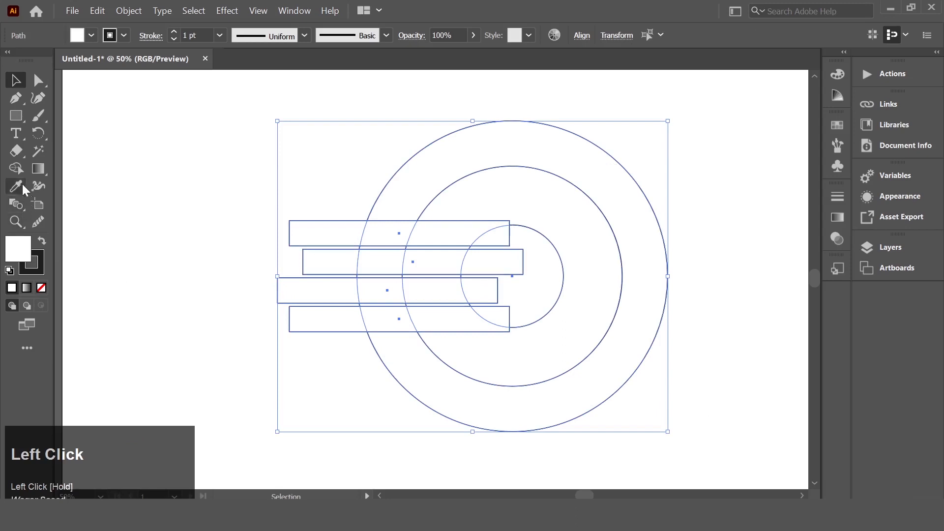
pyautogui.click(17, 169)
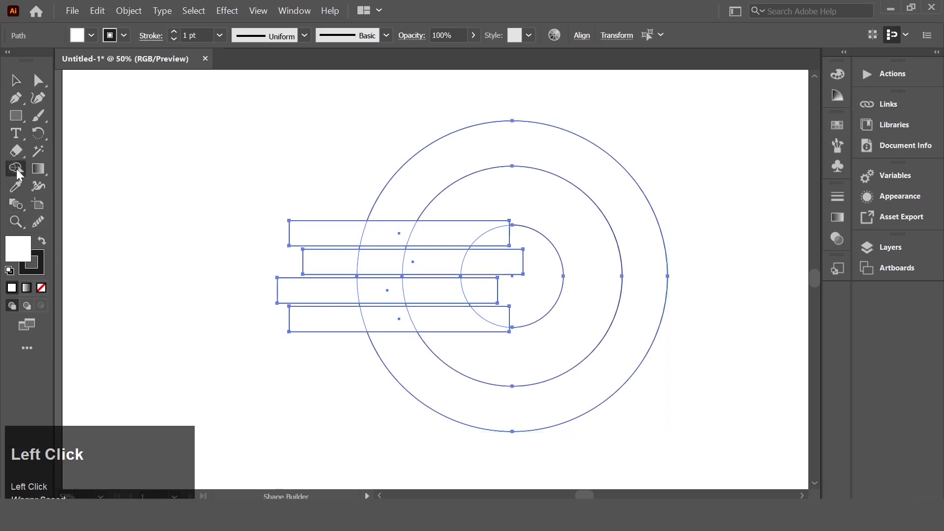
pyautogui.click(41, 243)
pyautogui.click(44, 274)
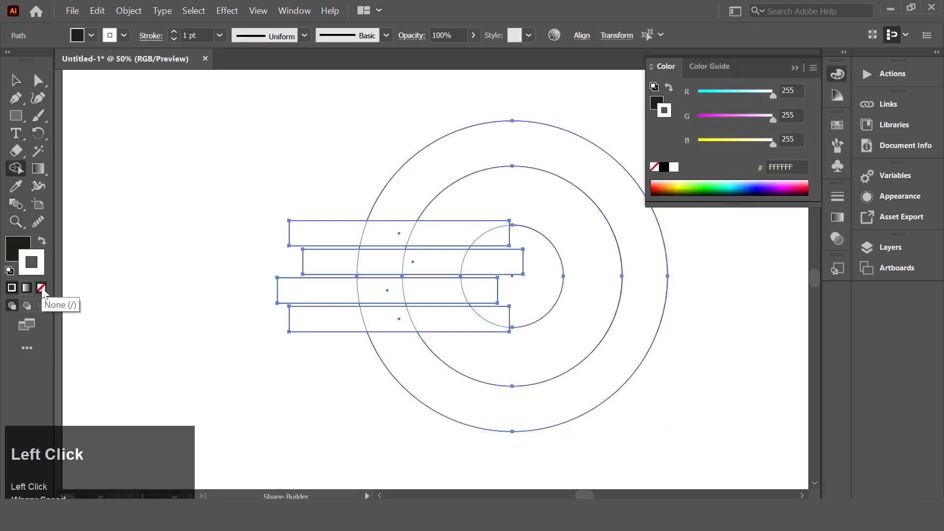
pyautogui.click(15, 248)
pyautogui.doubleClick(15, 249)
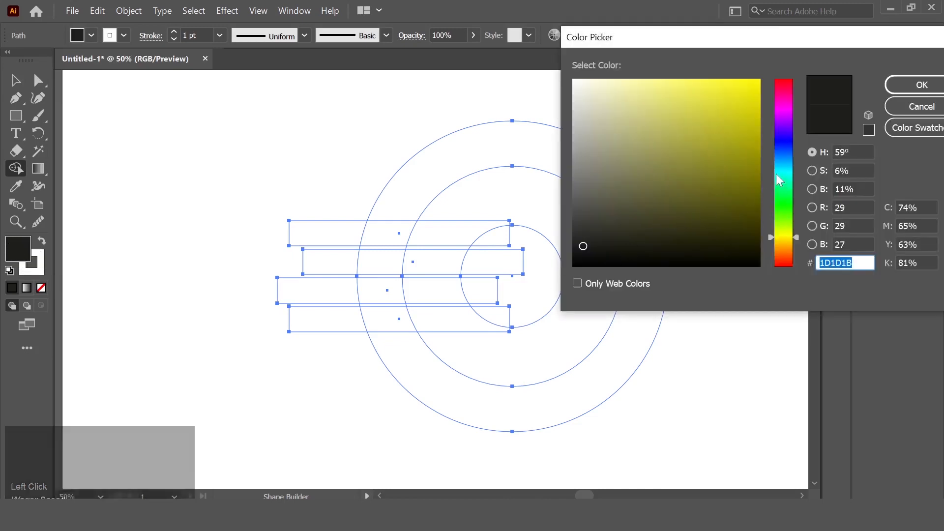
pyautogui.click(777, 175)
pyautogui.moveTo(742, 145); pyautogui.dragTo(742, 114)
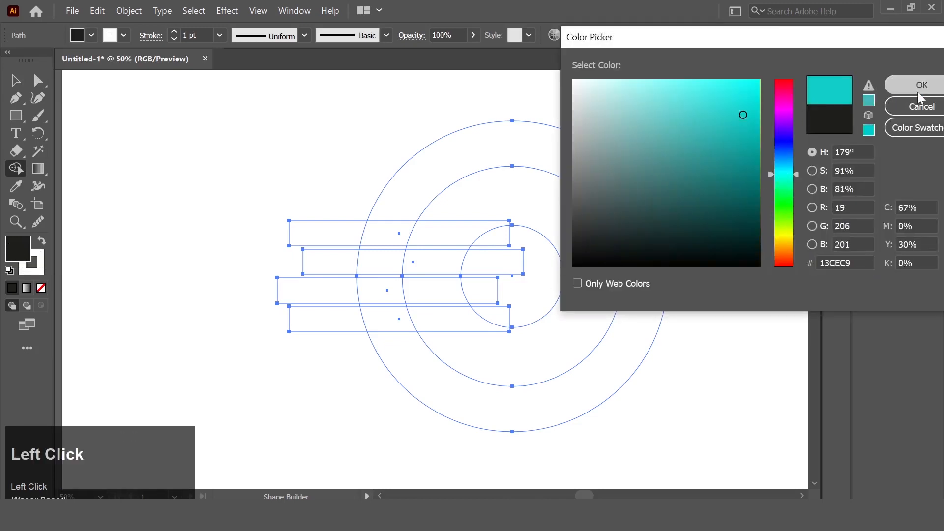
pyautogui.click(921, 84)
# - Merge the outer ring with the top and bottom bars, and unify each middle bar and the central disc using Shape Builder
pyautogui.moveTo(525, 154); pyautogui.dragTo(487, 168)
pyautogui.moveTo(398, 226)
pyautogui.mouseDown()
pyautogui.moveTo(334, 240)
pyautogui.moveTo(484, 203)
pyautogui.mouseUp()
pyautogui.moveTo(382, 334)
pyautogui.mouseDown()
pyautogui.moveTo(344, 331)
pyautogui.moveTo(381, 322)
pyautogui.moveTo(391, 332)
pyautogui.mouseUp()
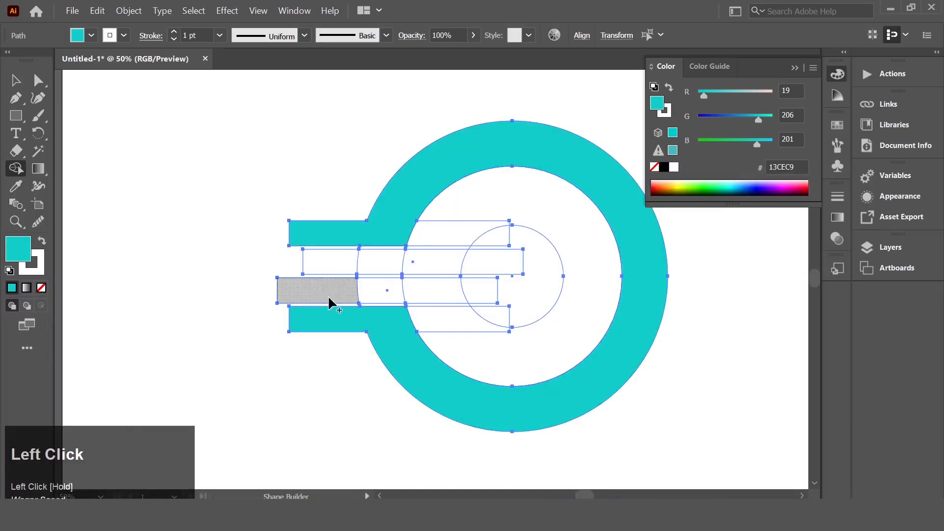
pyautogui.moveTo(292, 292); pyautogui.dragTo(389, 295)
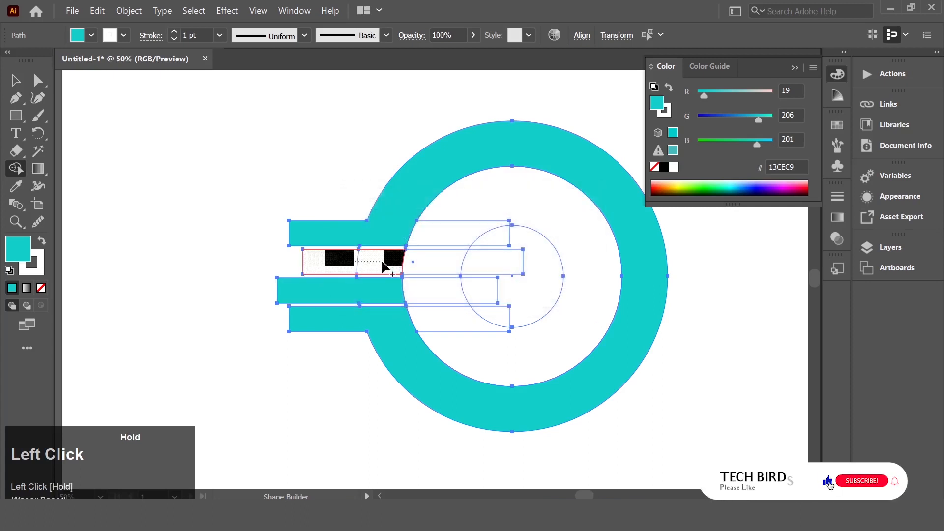
pyautogui.moveTo(474, 217)
pyautogui.mouseDown()
pyautogui.moveTo(455, 228)
pyautogui.moveTo(427, 295)
pyautogui.moveTo(476, 352)
pyautogui.moveTo(518, 304)
pyautogui.mouseUp()
pyautogui.moveTo(516, 244)
pyautogui.mouseDown()
pyautogui.moveTo(492, 259)
pyautogui.moveTo(488, 295)
pyautogui.moveTo(500, 316)
pyautogui.mouseUp()
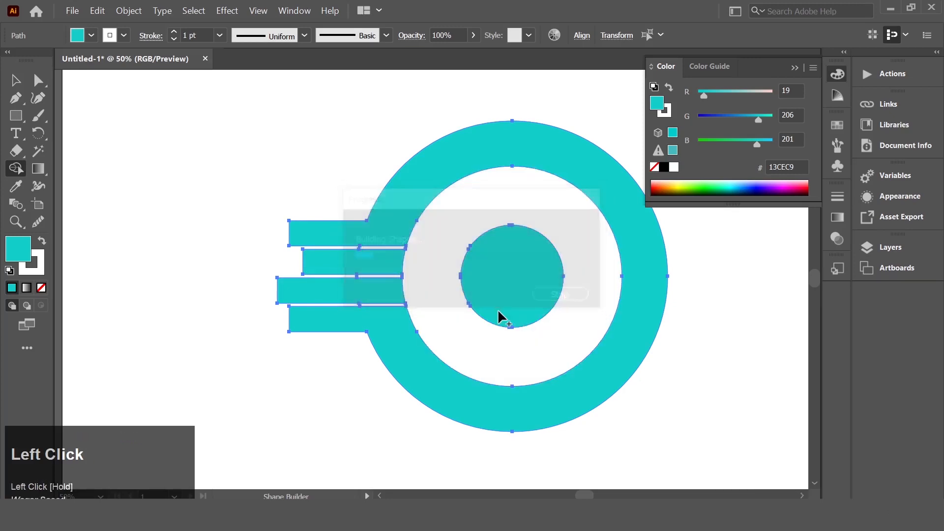
# - Remove the leftover slivers in the gaps between the bars with Shape Builder and deselect the artwork
pyautogui.keyDown('alt'); pyautogui.click(412, 279); pyautogui.keyUp('alt')
pyautogui.scroll(4, 398, 279)
pyautogui.moveTo(413, 269); pyautogui.dragTo(316, 277)
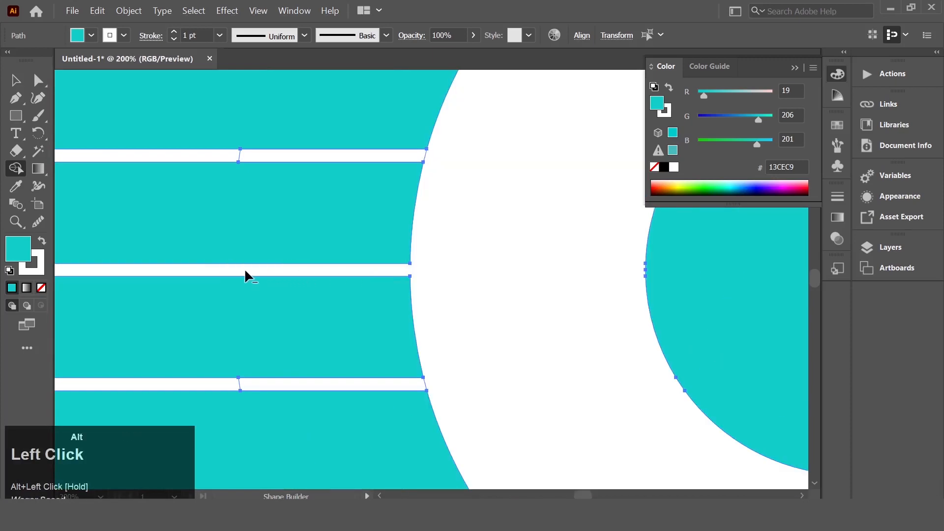
pyautogui.keyDown('alt'); pyautogui.click(249, 385); pyautogui.keyUp('alt')
pyautogui.keyDown('alt'); pyautogui.click(375, 157); pyautogui.keyUp('alt')
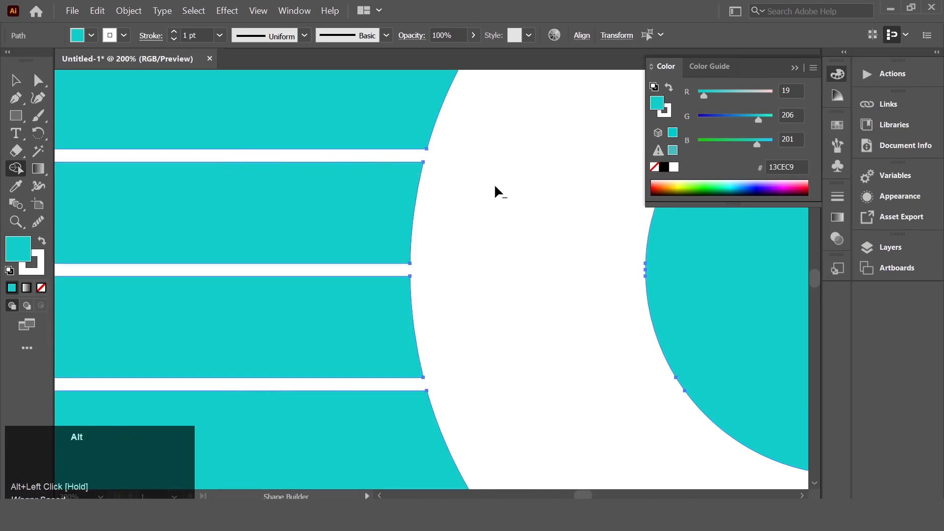
pyautogui.scroll(-3, 496, 187)
pyautogui.scroll(-1, 495, 184)
pyautogui.click(15, 79)
pyautogui.click(280, 137)
# - Round the top bar's upper-left corner to 47 pt and round the bottom bar's lower-left corner to match
pyautogui.press('space')
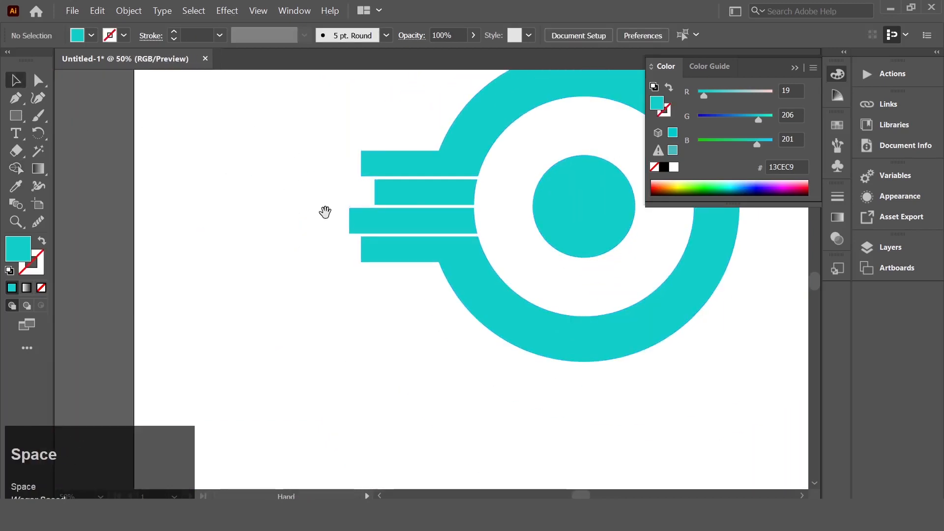
pyautogui.moveTo(322, 211); pyautogui.dragTo(256, 232)
pyautogui.click(38, 79)
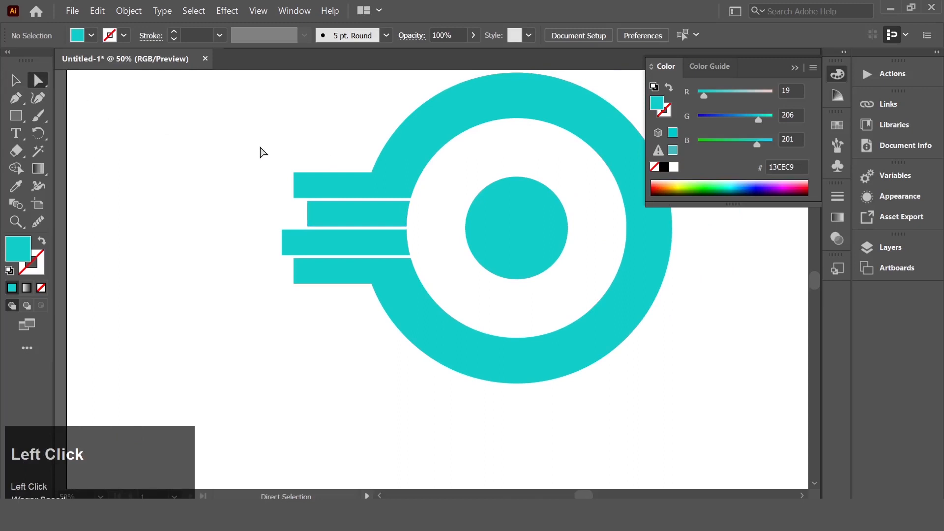
pyautogui.moveTo(304, 180); pyautogui.dragTo(326, 201)
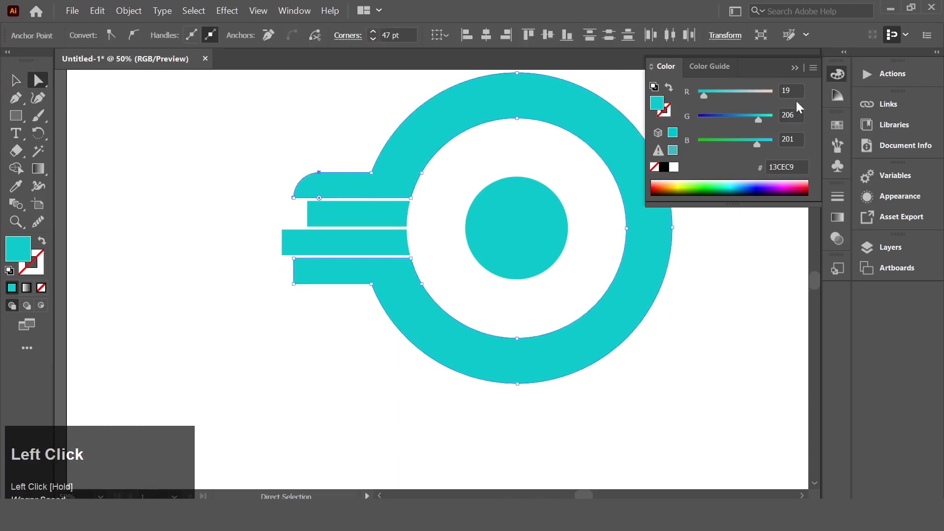
pyautogui.click(795, 68)
pyautogui.click(344, 314)
pyautogui.moveTo(286, 280); pyautogui.dragTo(331, 270)
pyautogui.click(263, 295)
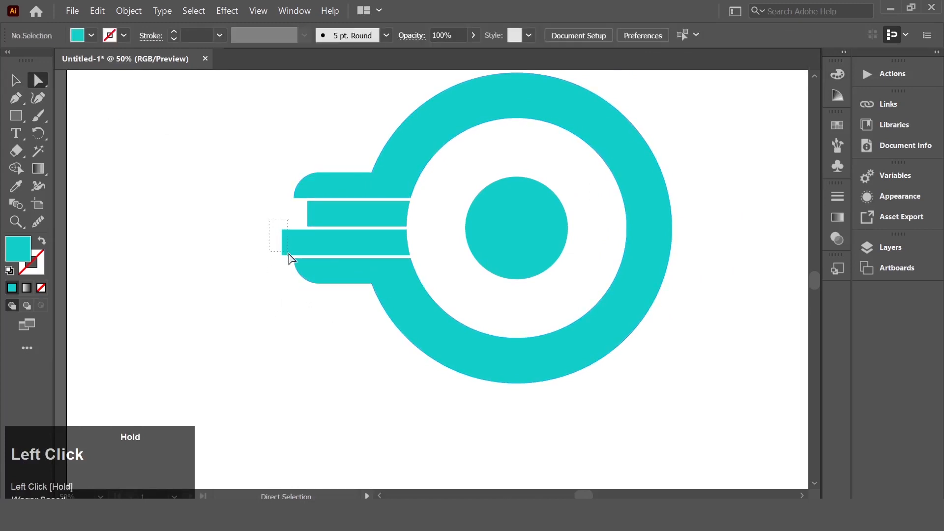
# - Fully round the left ends of the two middle bars, giving the longer one a corner radius of 23.5 pt
pyautogui.moveTo(289, 260); pyautogui.dragTo(316, 225)
pyautogui.keyDown('alt'); pyautogui.scroll(5, 317, 220); pyautogui.keyUp('alt')
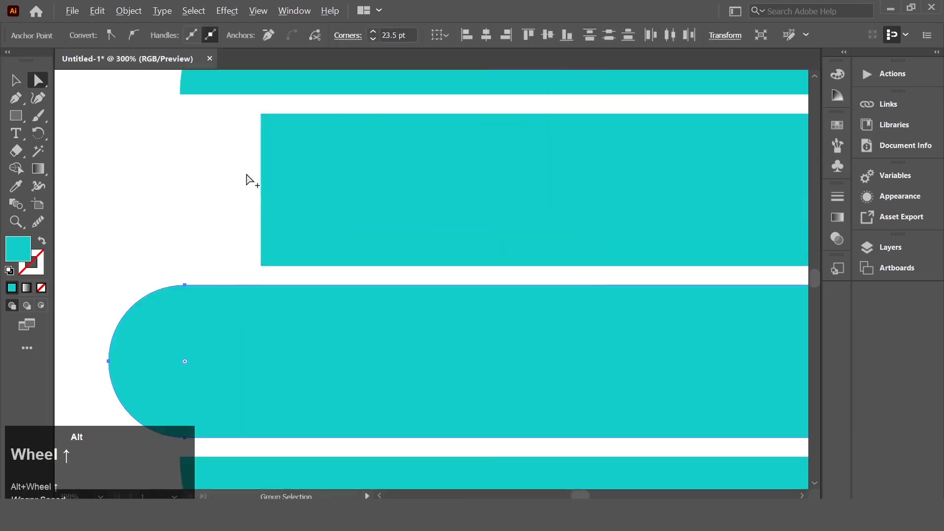
pyautogui.moveTo(246, 108); pyautogui.dragTo(273, 187)
pyautogui.moveTo(277, 276); pyautogui.dragTo(277, 275)
pyautogui.moveTo(269, 121); pyautogui.dragTo(452, 191)
pyautogui.click(216, 205)
pyautogui.keyDown('alt'); pyautogui.scroll(-4, 247, 216); pyautogui.keyUp('alt')
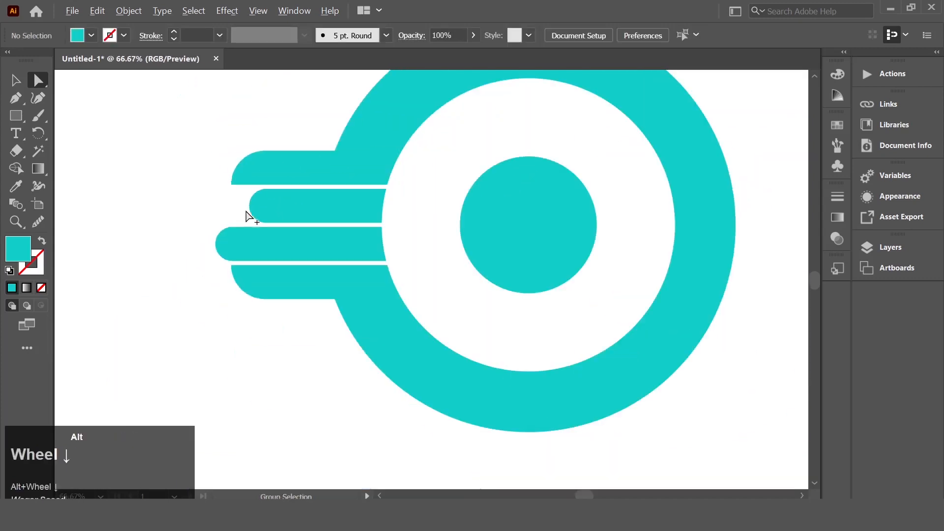
pyautogui.scroll(-1, 247, 216)
pyautogui.click(586, 395)
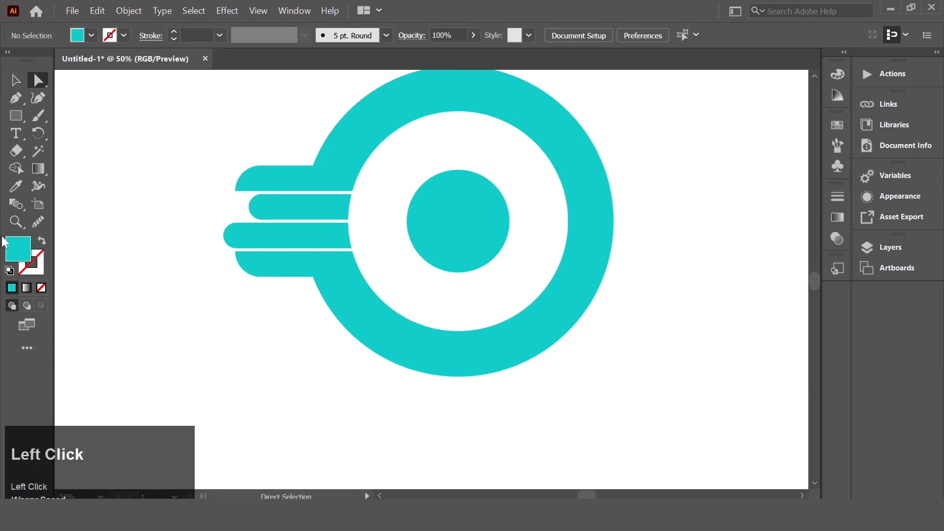
# - Draw a tall, narrow turquoise rectangle below the ring's lower-right edge and fully round its corners into a capsule
pyautogui.click(19, 119)
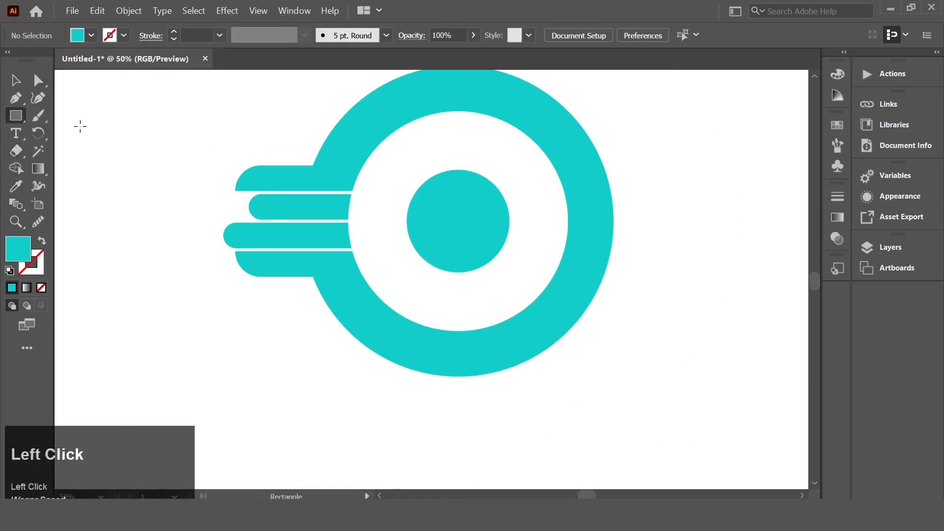
pyautogui.moveTo(587, 324)
pyautogui.mouseDown()
pyautogui.moveTo(594, 393)
pyautogui.moveTo(622, 449)
pyautogui.mouseUp()
pyautogui.click(39, 79)
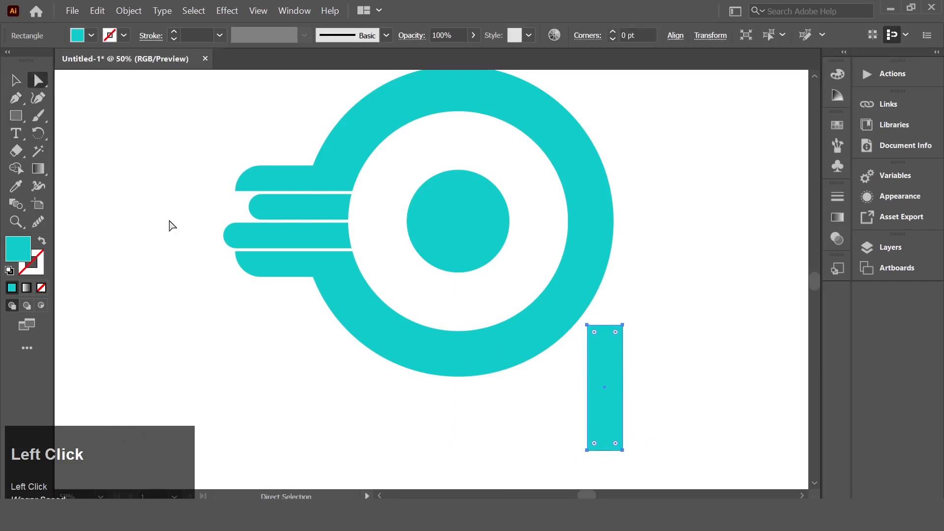
pyautogui.moveTo(616, 333); pyautogui.dragTo(603, 414)
pyautogui.click(626, 390)
pyautogui.click(613, 418)
# - Place the capsule diagonally from the disc's centre to the ring's lower-right part, making it slightly narrower and longer
pyautogui.click(16, 80)
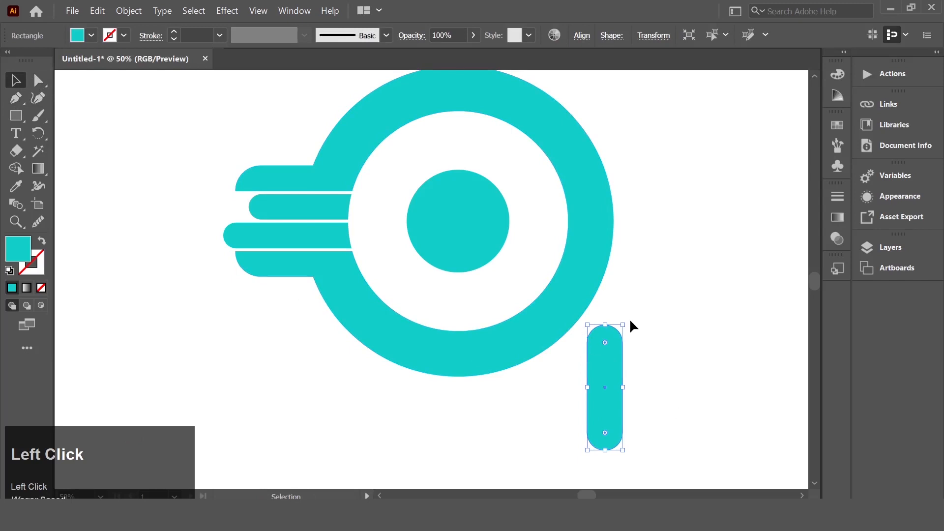
pyautogui.moveTo(632, 327); pyautogui.dragTo(473, 228)
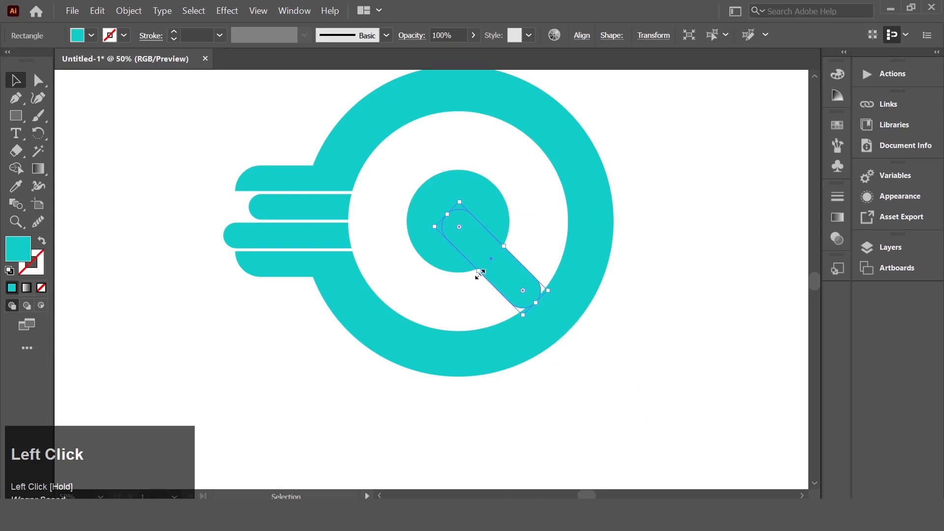
pyautogui.moveTo(480, 272); pyautogui.dragTo(483, 269)
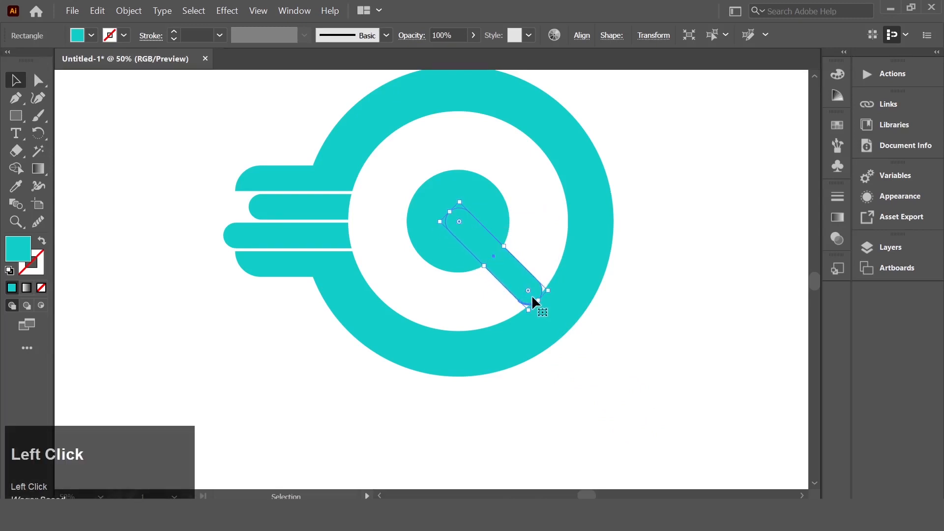
pyautogui.moveTo(533, 302); pyautogui.dragTo(554, 314)
# - Enlarge the central disc about its centre and shift the diagonal capsule slightly outward toward the ring's lower right
pyautogui.click(451, 256)
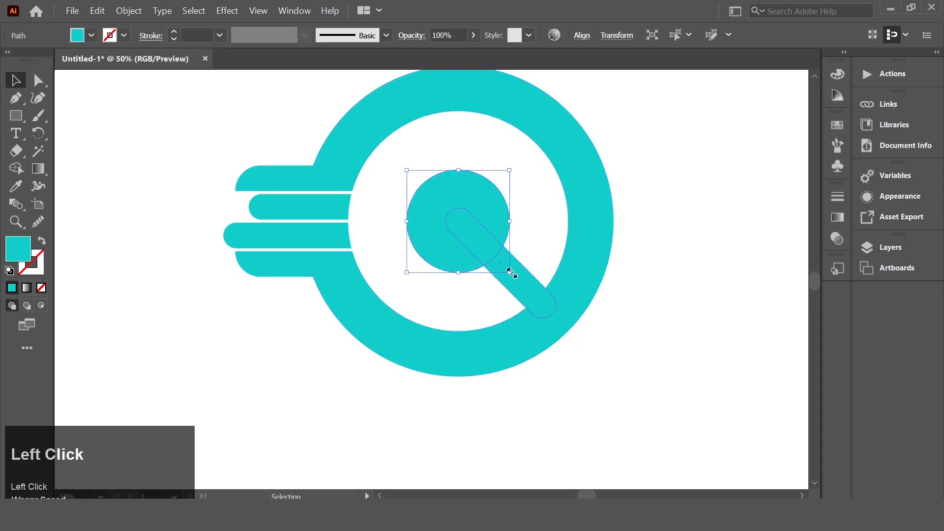
pyautogui.moveTo(511, 274); pyautogui.dragTo(521, 296)
pyautogui.click(539, 301)
pyautogui.click(618, 314)
# - Subtract the diagonal capsule from the disc and ring with Shape Builder to cut out the tail of a Q, and deselect the artwork
pyautogui.moveTo(339, 194); pyautogui.dragTo(662, 350)
pyautogui.click(15, 168)
pyautogui.press('alt')
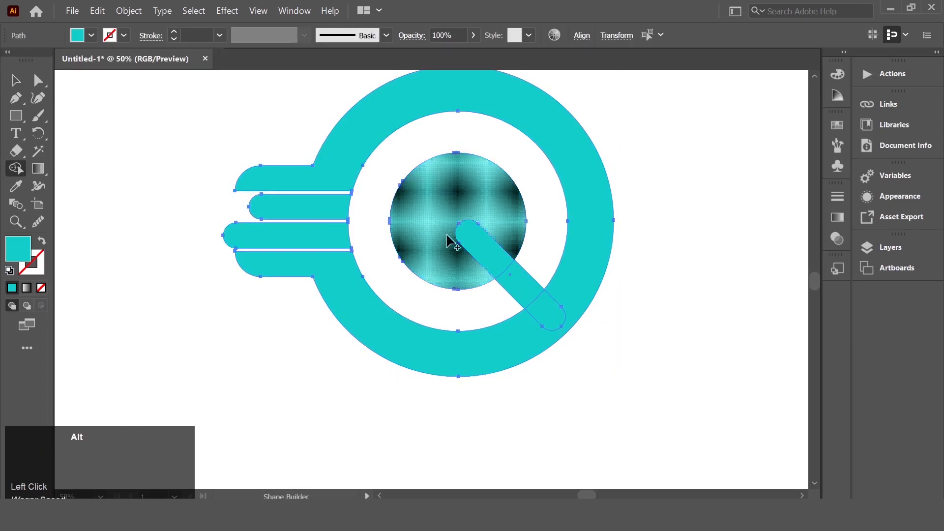
pyautogui.moveTo(475, 238); pyautogui.dragTo(540, 315)
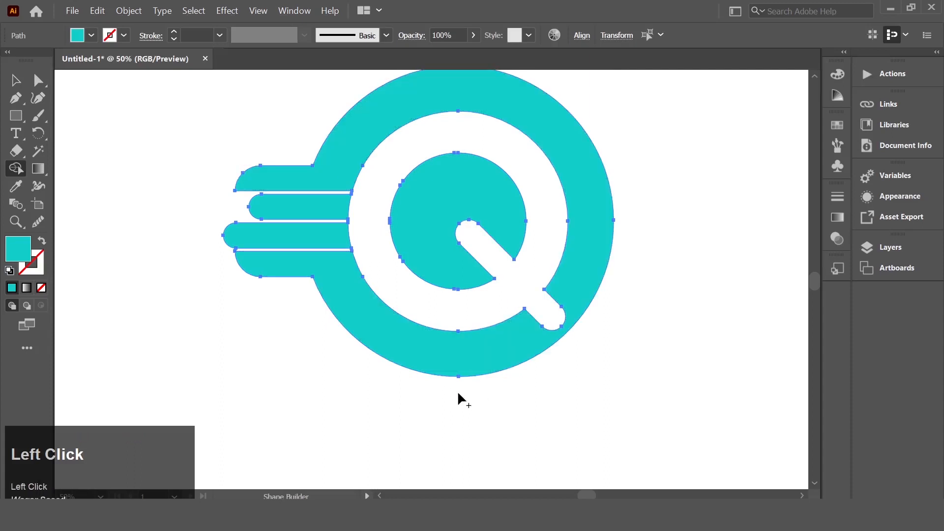
pyautogui.press('ctrl')
pyautogui.click(551, 389)
pyautogui.click(15, 79)
pyautogui.click(107, 176)
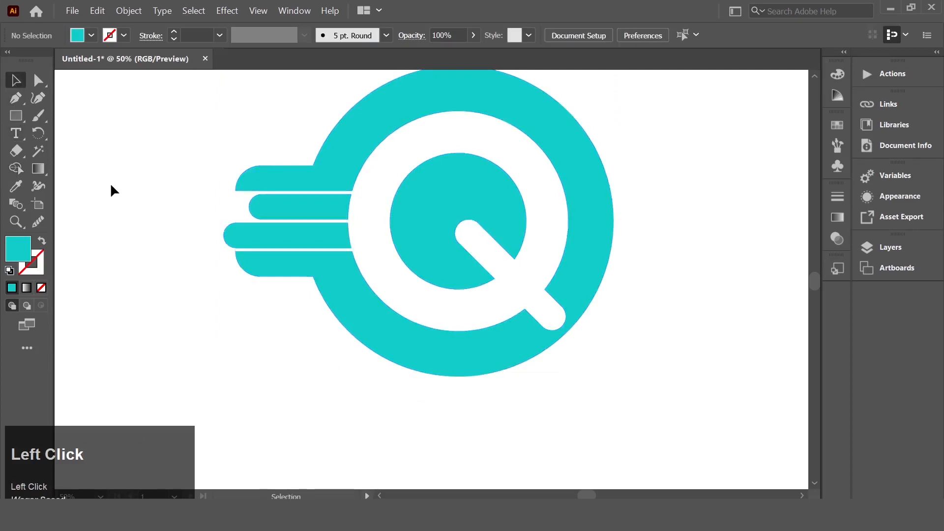
# - Group all the emblem's shapes and move the group to the left part of the artboard
pyautogui.keyDown('alt'); pyautogui.scroll(-1, 200, 284); pyautogui.keyUp('alt')
pyautogui.keyDown('alt'); pyautogui.scroll(-1, 202, 290); pyautogui.keyUp('alt')
pyautogui.click(286, 349)
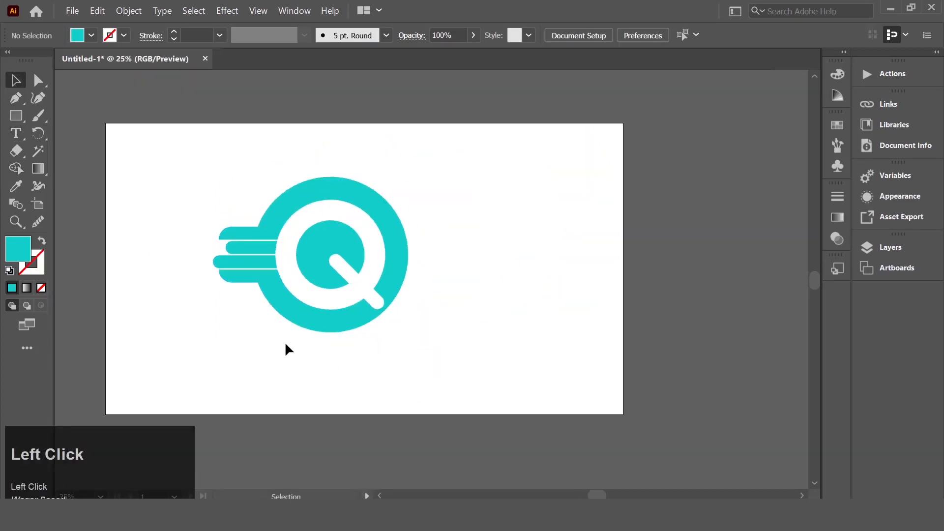
pyautogui.click(433, 422)
pyautogui.moveTo(447, 165); pyautogui.dragTo(234, 300)
pyautogui.rightClick(252, 261)
pyautogui.click(301, 304)
pyautogui.moveTo(341, 260); pyautogui.dragTo(245, 234)
pyautogui.click(382, 279)
# - Add the text QUICK in Eras Bold ITC and enlarge it beside the emblem's lower right
pyautogui.click(15, 133)
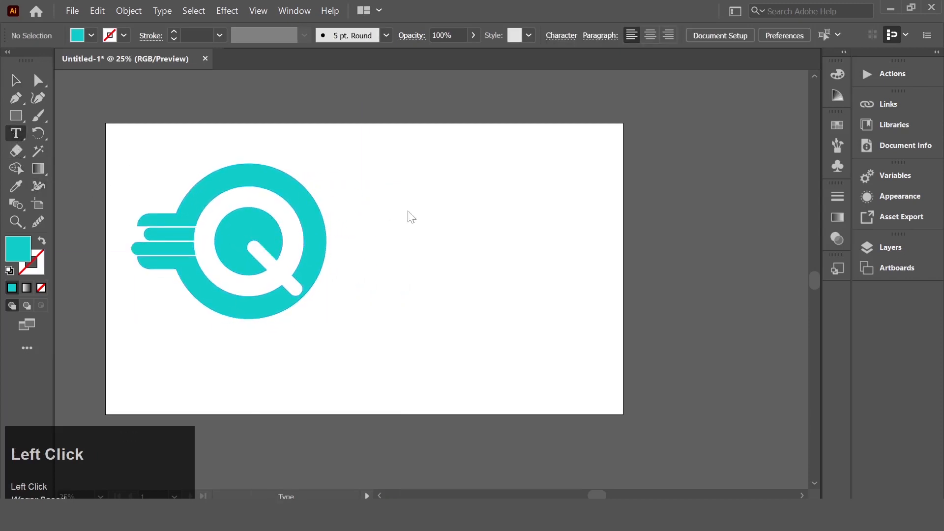
pyautogui.click(409, 250)
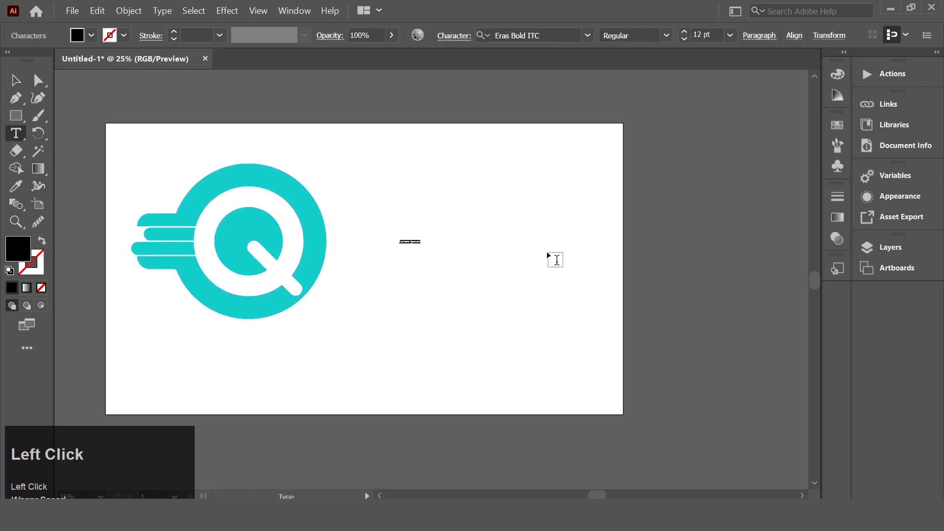
pyautogui.write('QUICK')
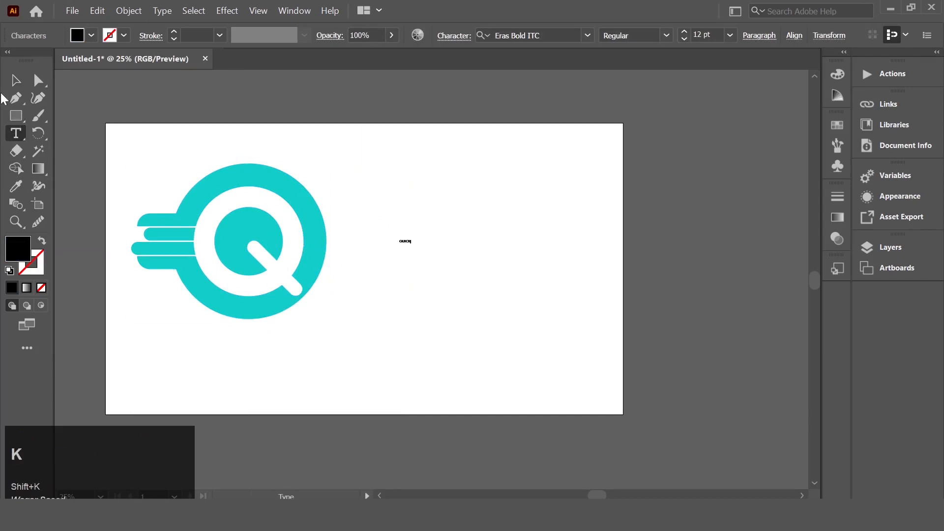
pyautogui.click(16, 80)
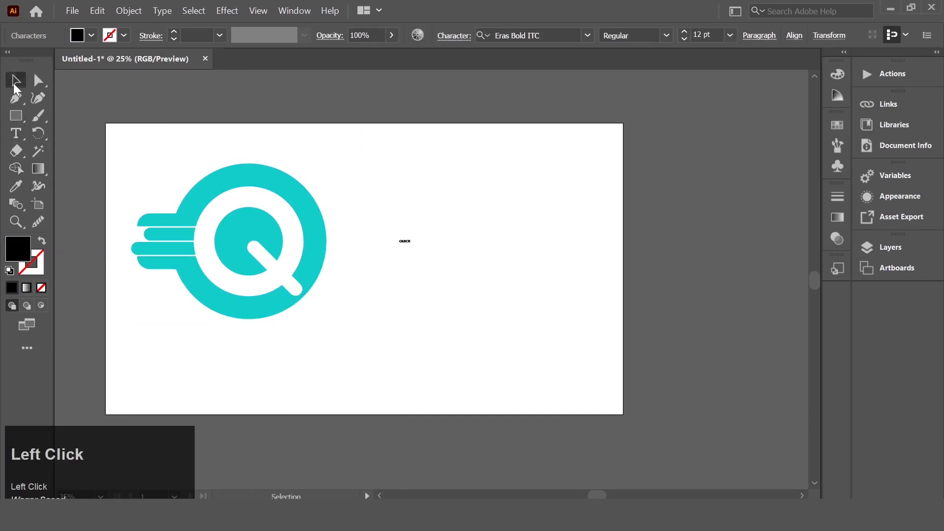
pyautogui.moveTo(414, 251); pyautogui.dragTo(445, 273)
# - Draw a small circle, fill it with the emblem's turquoise and place it above the letter I of QUICK
pyautogui.click(15, 116)
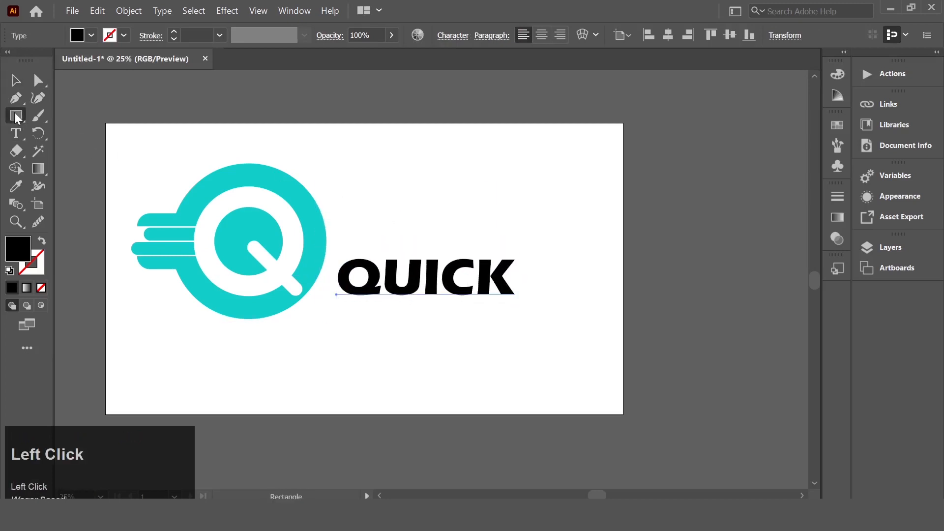
pyautogui.moveTo(416, 227); pyautogui.dragTo(419, 232)
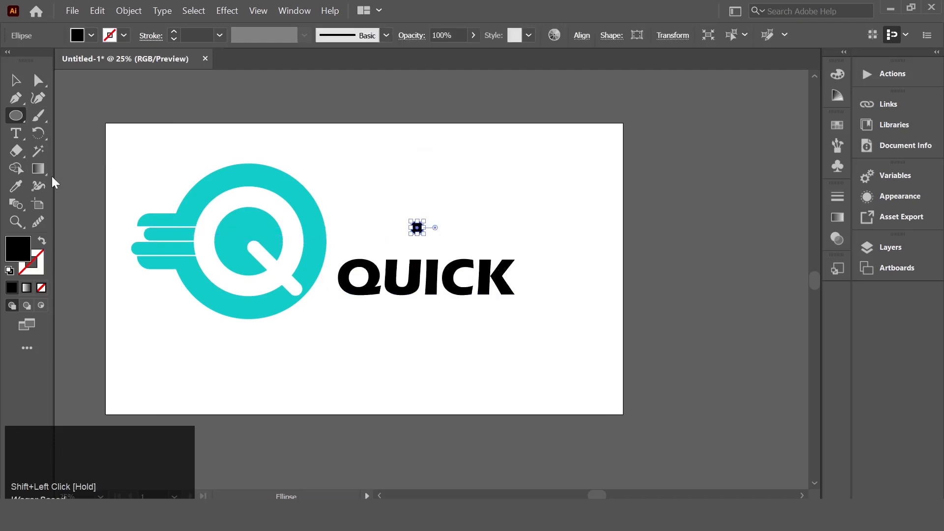
pyautogui.click(16, 187)
pyautogui.click(206, 180)
pyautogui.press('v')
pyautogui.click(344, 162)
pyautogui.moveTo(418, 231); pyautogui.dragTo(433, 248)
# - Group the QUICK text with the turquoise dot above it
pyautogui.keyDown('shift'); pyautogui.click(393, 294); pyautogui.keyUp('shift')
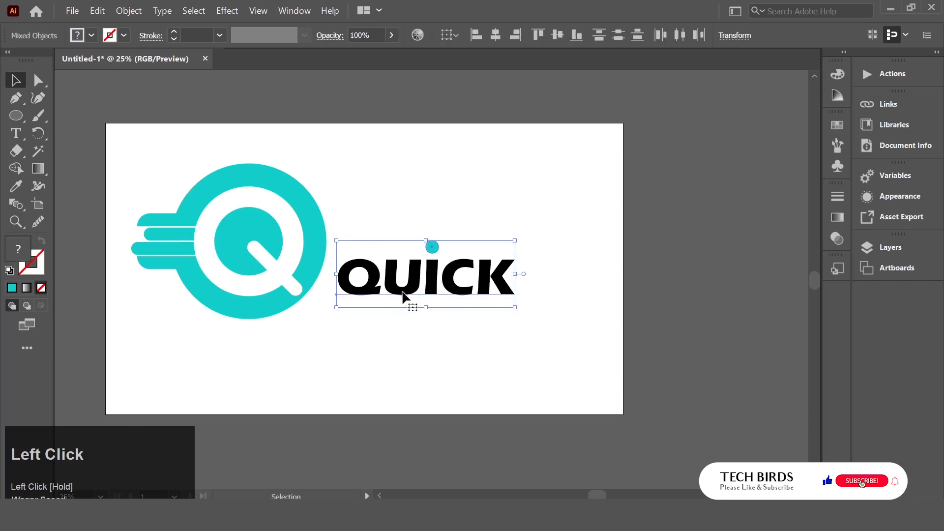
pyautogui.rightClick(433, 283)
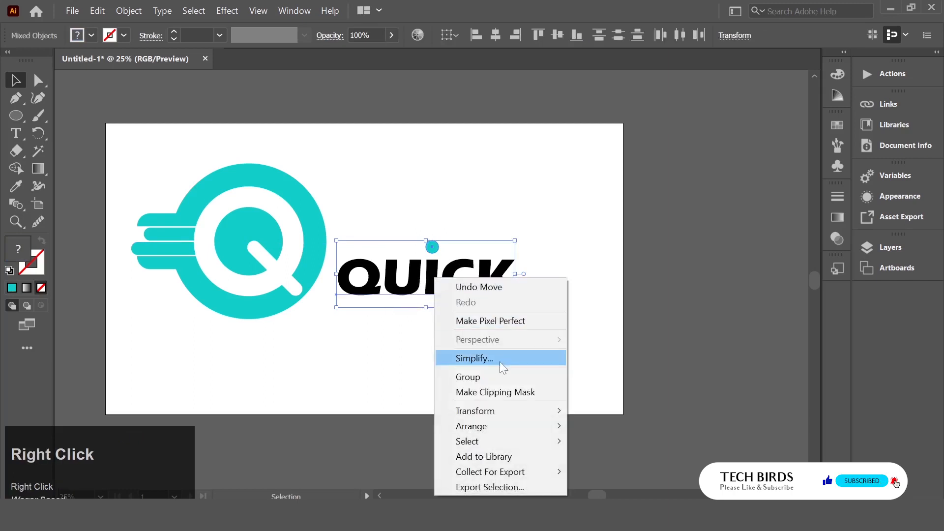
pyautogui.click(484, 375)
pyautogui.click(422, 353)
# - Scale the emblem down proportionally and move the QUICK wordmark close beside it
pyautogui.click(216, 237)
pyautogui.moveTo(325, 316); pyautogui.dragTo(301, 295)
pyautogui.click(354, 300)
pyautogui.moveTo(412, 301); pyautogui.dragTo(381, 275)
pyautogui.click(450, 326)
# - Move the emblem and wordmark together toward the artboard's middle and align their vertical centres
pyautogui.moveTo(154, 176); pyautogui.dragTo(493, 338)
pyautogui.moveTo(406, 267); pyautogui.dragTo(445, 290)
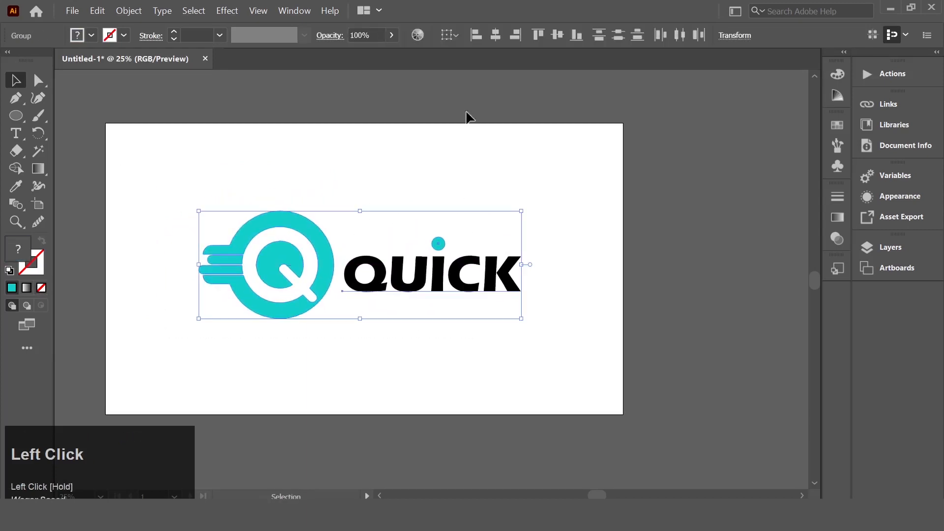
pyautogui.click(556, 33)
pyautogui.click(579, 226)
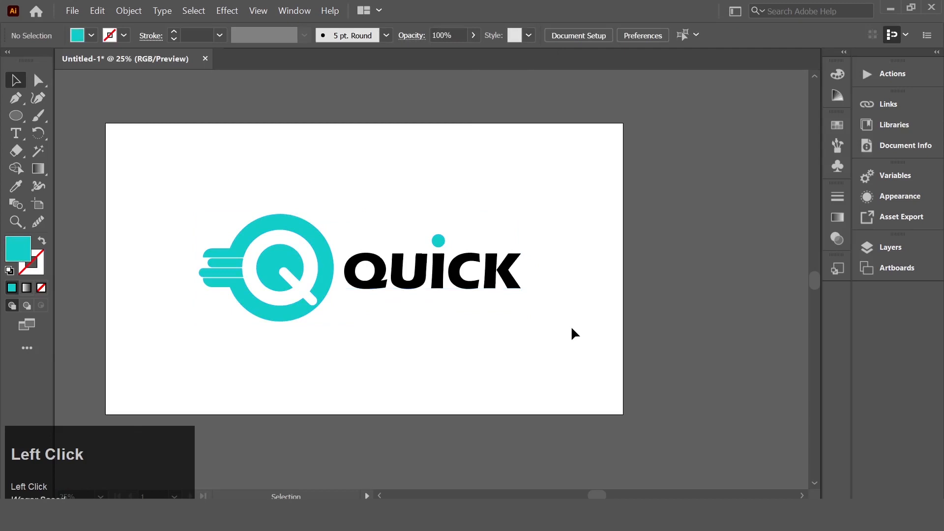
# - Draw a horizontal line beneath the QUICK wordmark and set its stroke weight to 18 pt
pyautogui.moveTo(18, 120); pyautogui.dragTo(111, 193)
pyautogui.moveTo(358, 305); pyautogui.dragTo(519, 311)
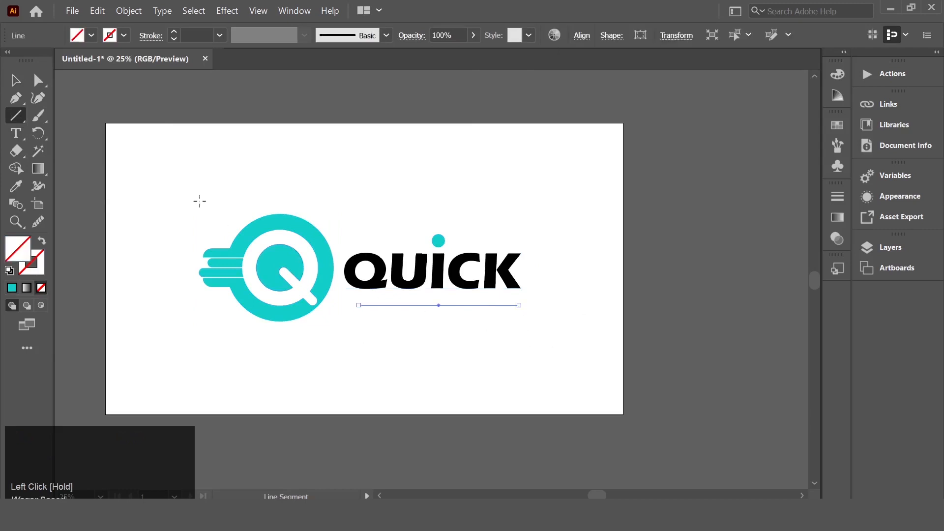
pyautogui.click(199, 36)
pyautogui.scroll(3, 199, 36)
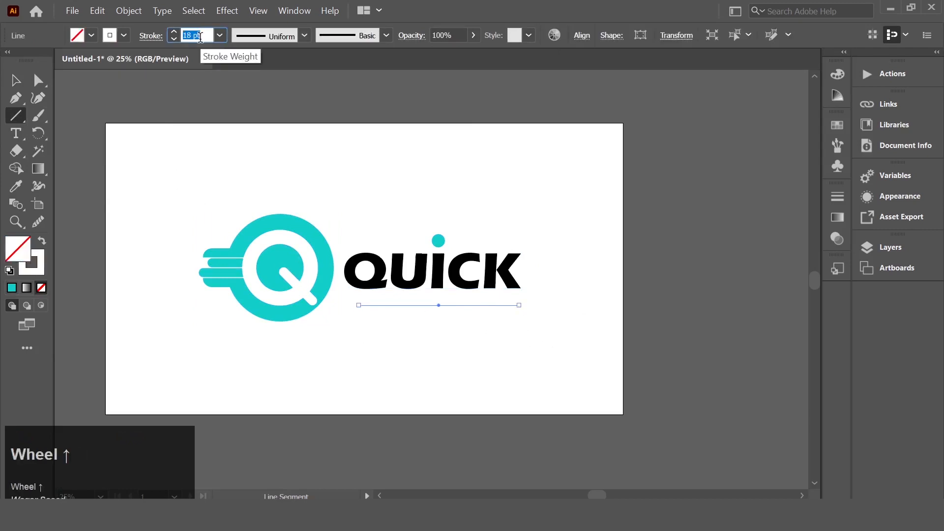
# - Give the underline a width profile tapered at both ends and a blue stroke colour
pyautogui.click(265, 35)
pyautogui.click(256, 78)
pyautogui.click(125, 35)
pyautogui.click(82, 60)
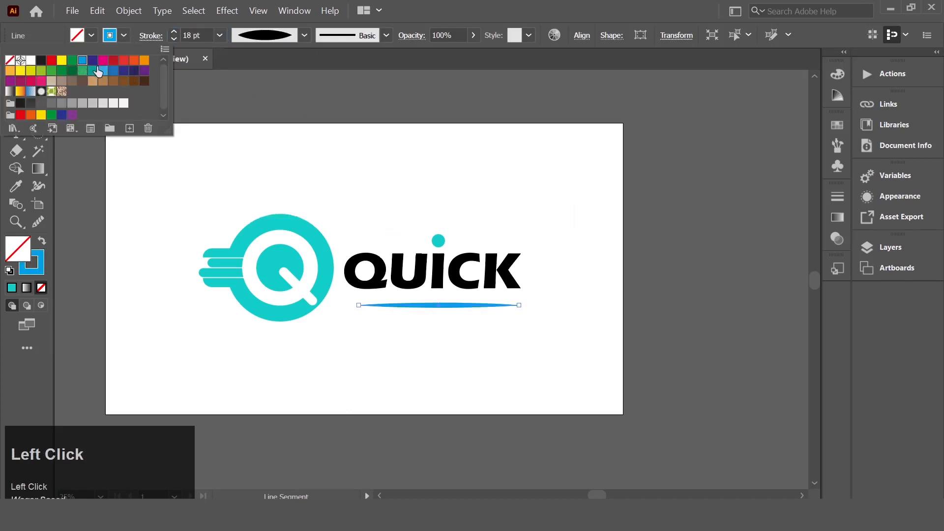
pyautogui.click(268, 148)
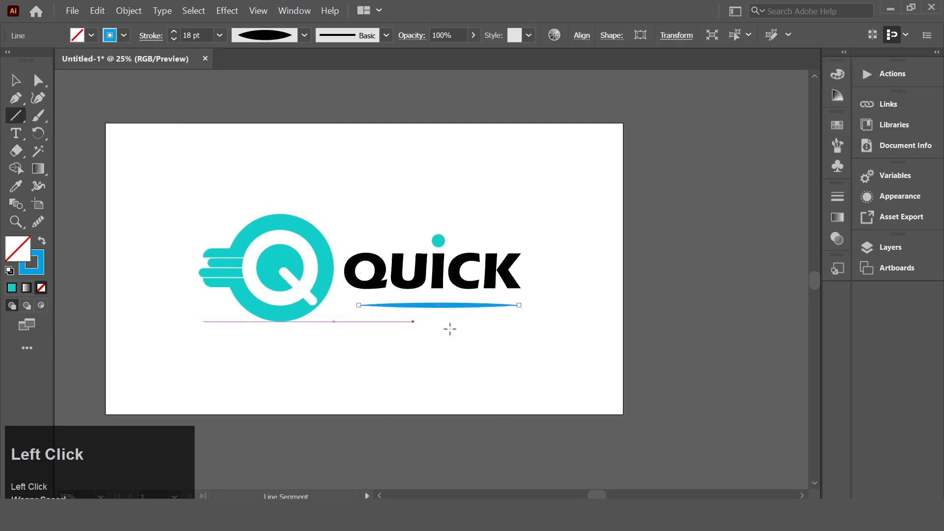
# - Recolour the underline's stroke to the emblem's turquoise and set its weight to 17 pt
pyautogui.click(20, 85)
pyautogui.click(223, 133)
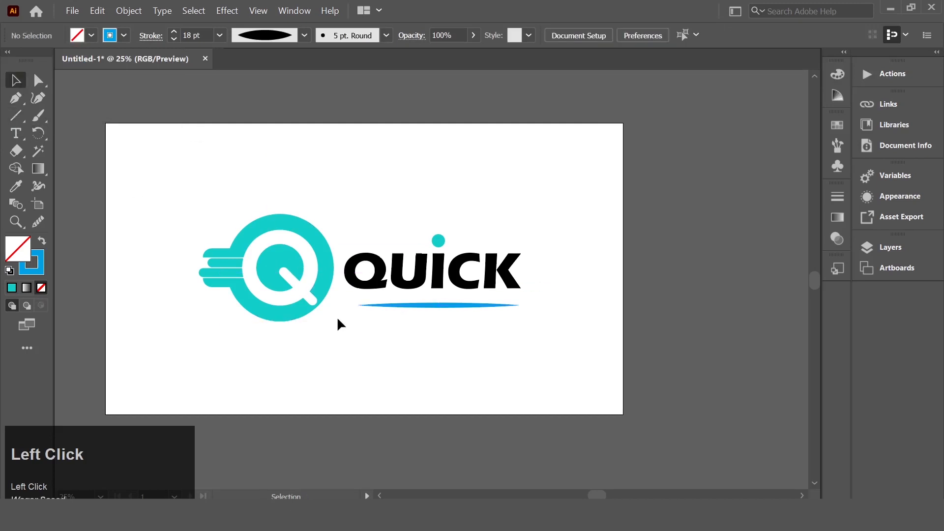
pyautogui.click(433, 305)
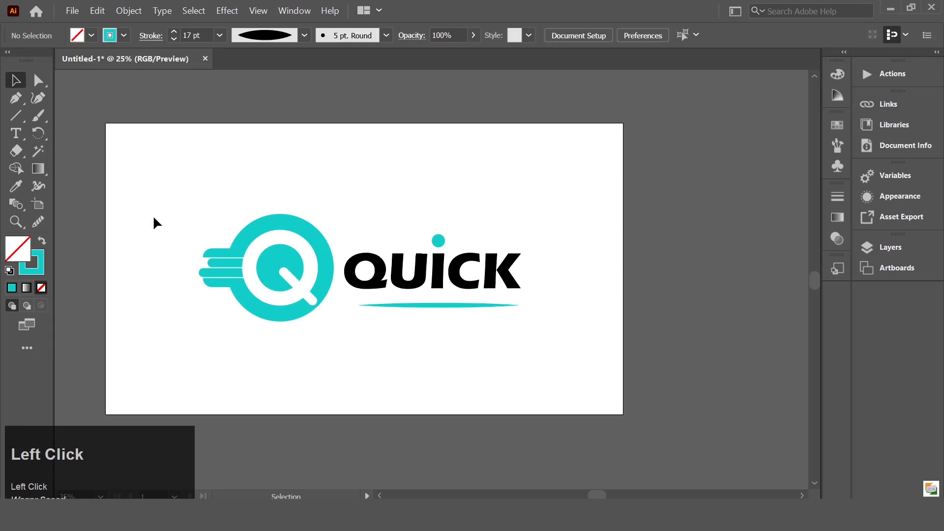
# - Move the emblem, wordmark and underline together slightly up and to the left on the artboard, and deselect them
pyautogui.moveTo(154, 205); pyautogui.dragTo(565, 358)
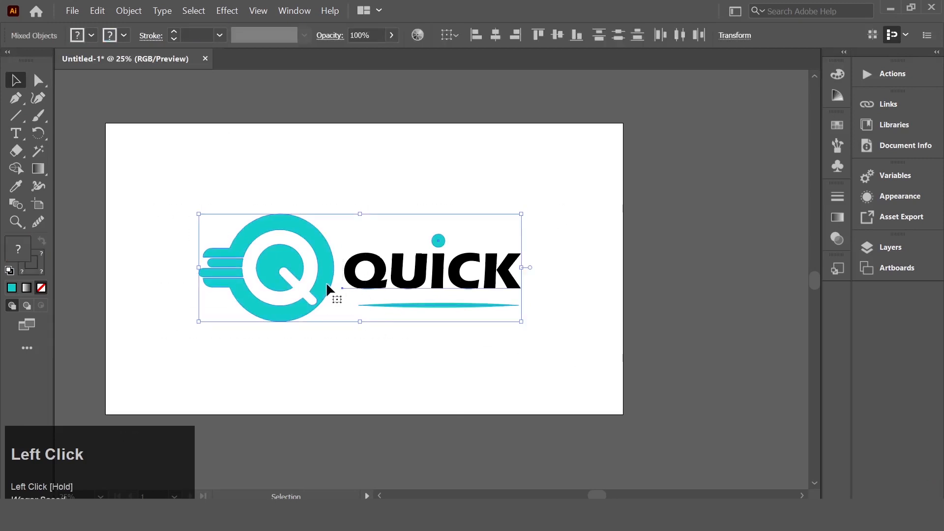
pyautogui.moveTo(326, 281); pyautogui.dragTo(312, 256)
pyautogui.click(346, 336)
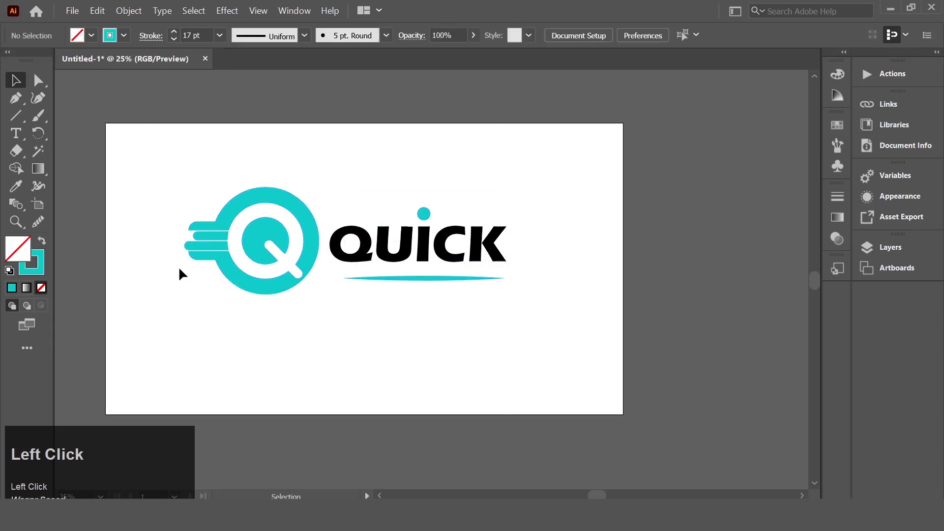
pyautogui.press('alt')
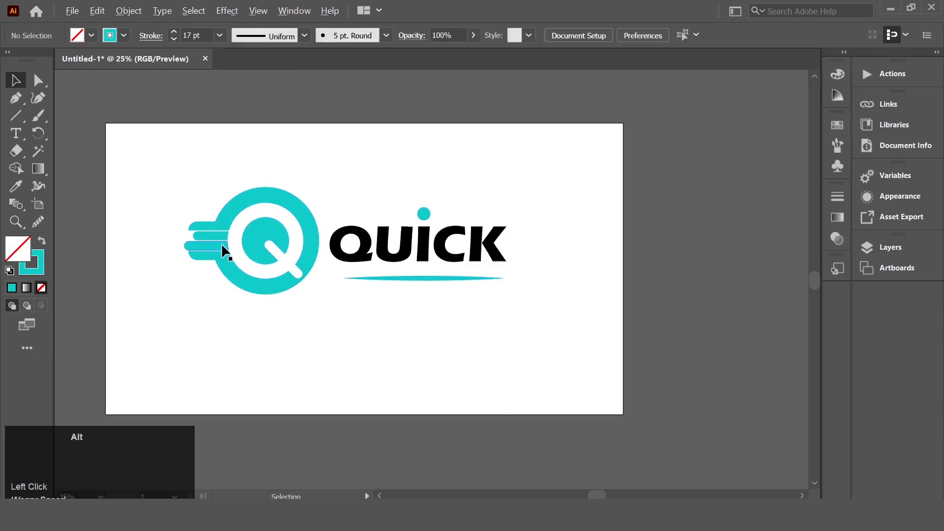